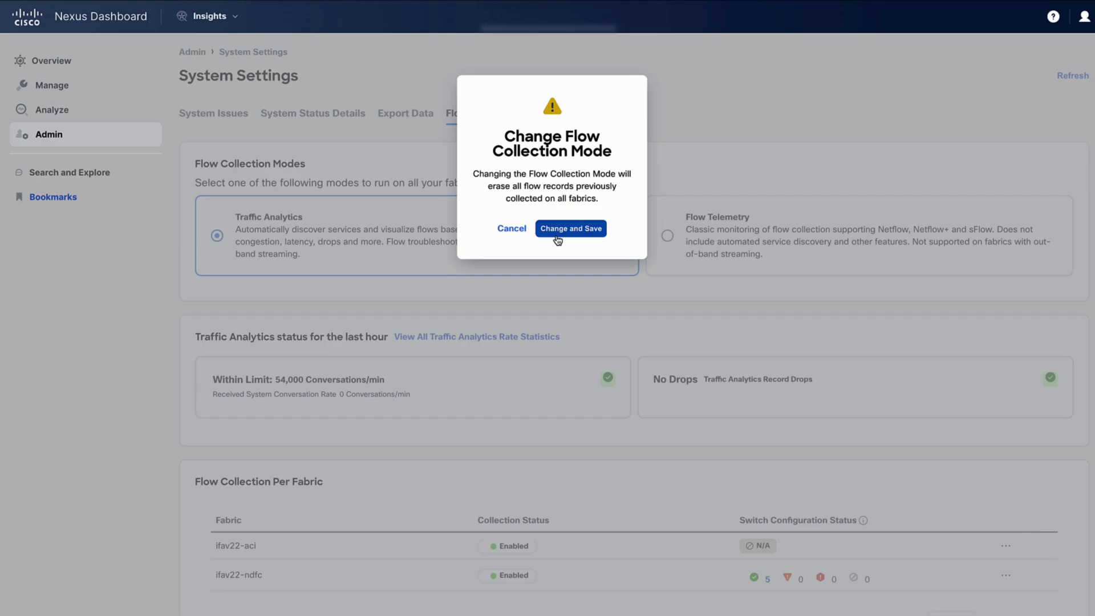
# - Confirm and save the change of the flow collection mode to Traffic Analytics
pyautogui.click(557, 234)
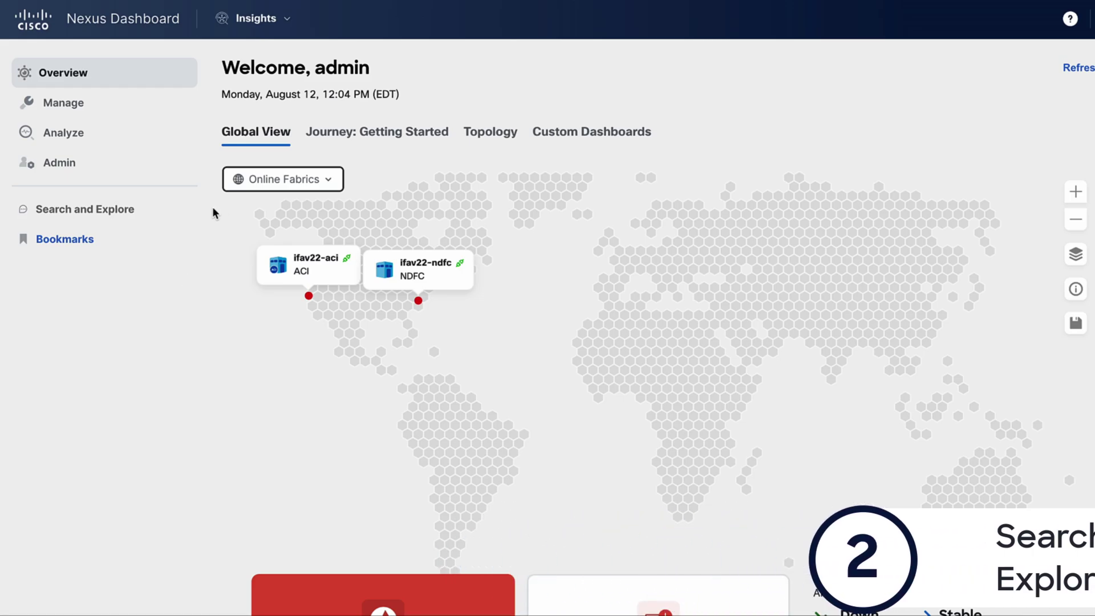
# - Search all online fabrics for "10." in Search and Explore and open the suggested endpoint 10.4.0.33
pyautogui.click(175, 212)
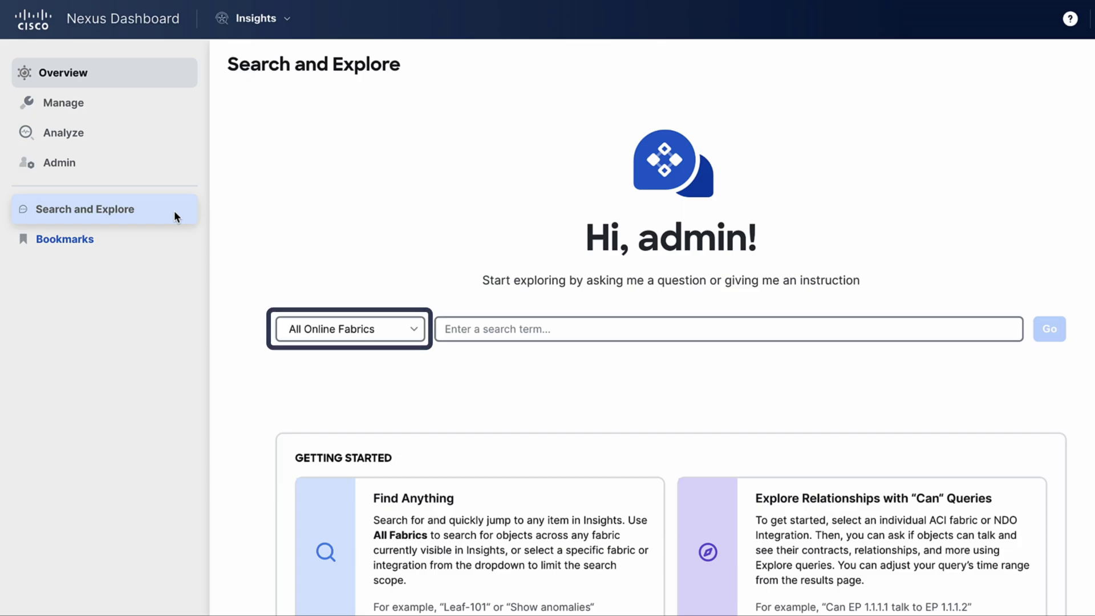
pyautogui.click(570, 329)
pyautogui.write('10.')
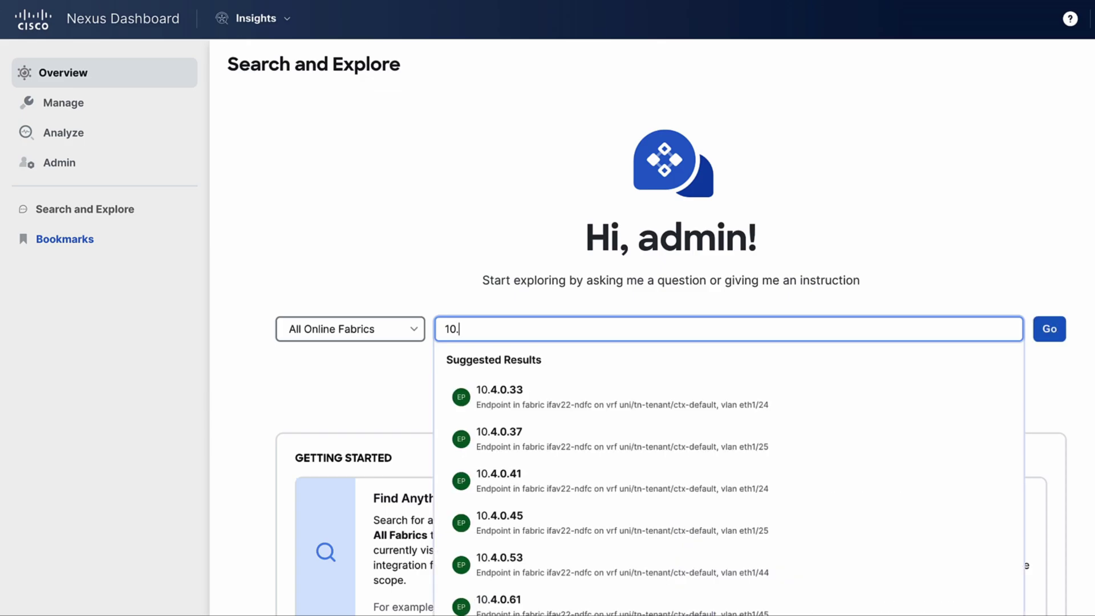
pyautogui.click(580, 396)
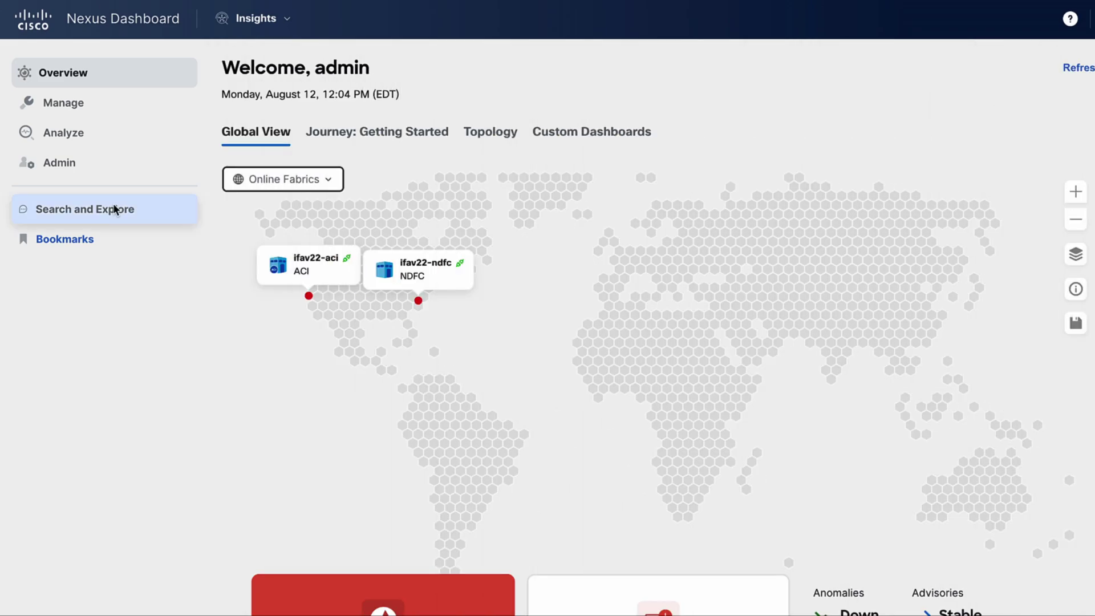
# - Search all online fabrics for "ifav" in Search and Explore, and replace the term with the query "show anomalies (warning)"
pyautogui.click(113, 209)
pyautogui.write('ifav')
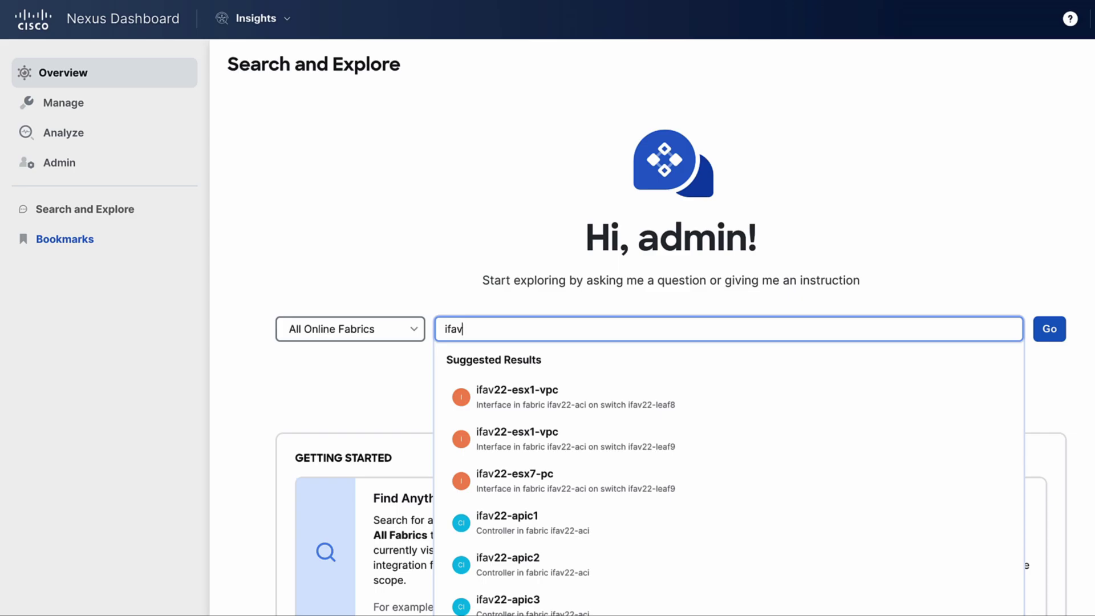
pyautogui.press('BackSpace')
pyautogui.press('BackSpace')
pyautogui.press('BackSpace')
pyautogui.press('BackSpace')
pyautogui.write('show')
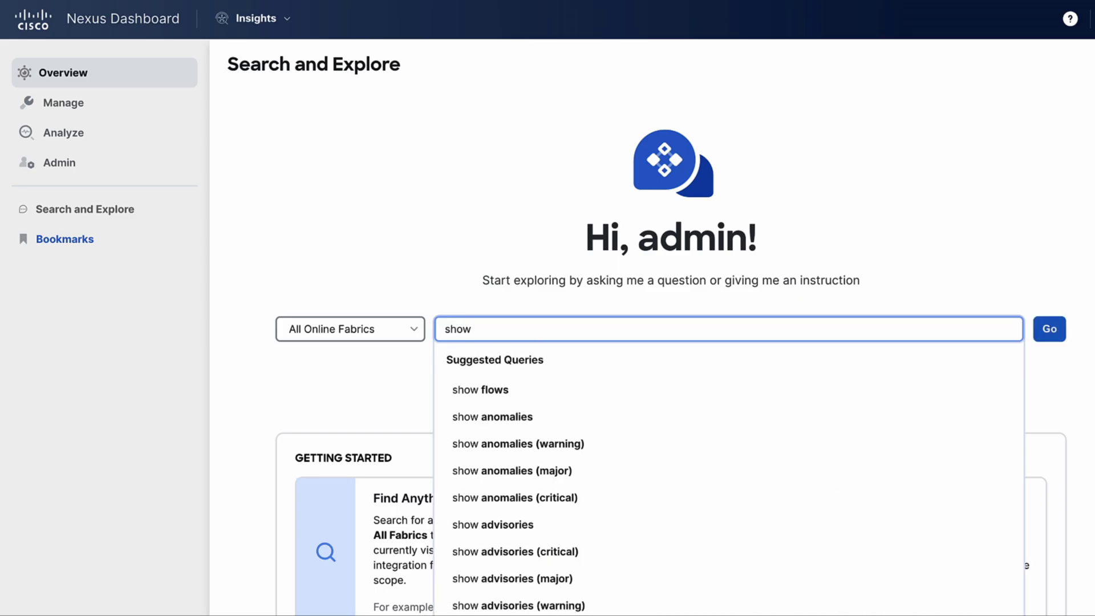
pyautogui.click(531, 444)
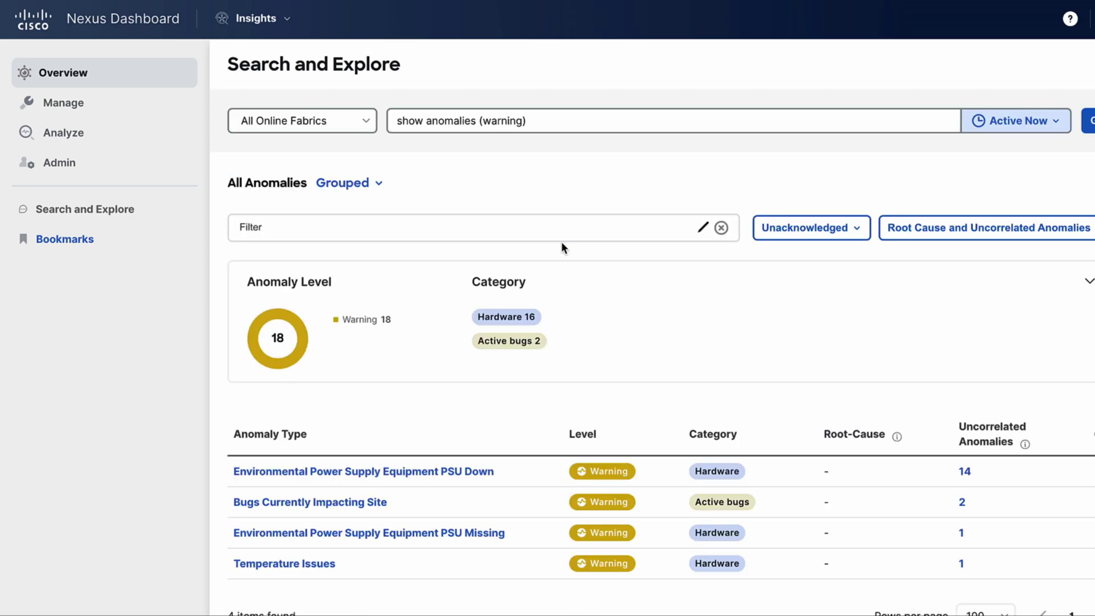
# - Run the Search and Explore query "can leaf ifav22-leaf1 talk to any" on the ifav22-aci fabric and review the results
pyautogui.click(114, 210)
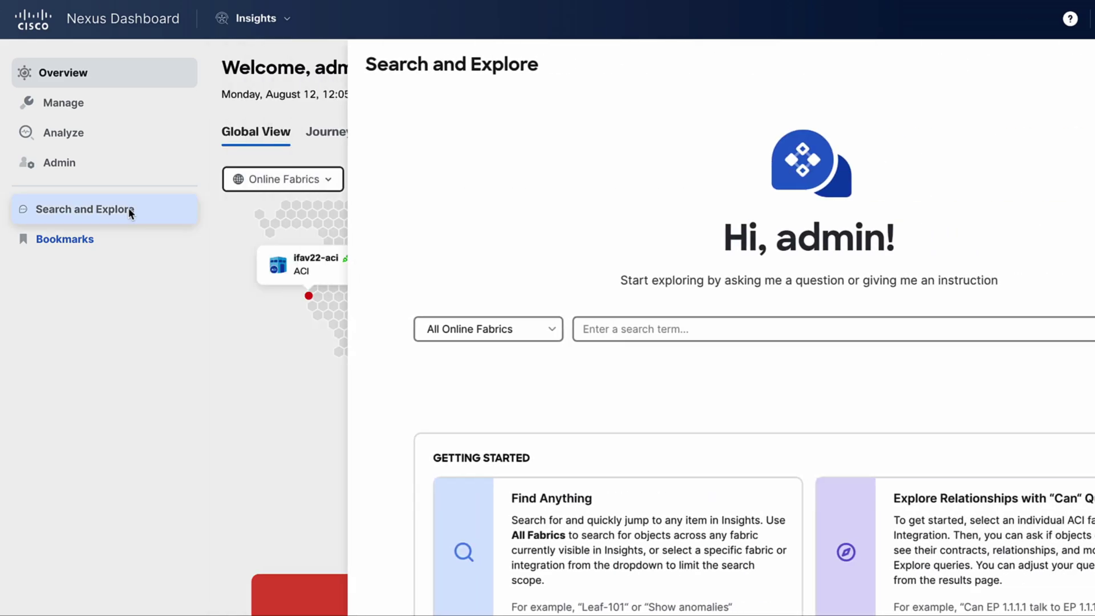
pyautogui.click(351, 329)
pyautogui.click(382, 444)
pyautogui.write('can leaf')
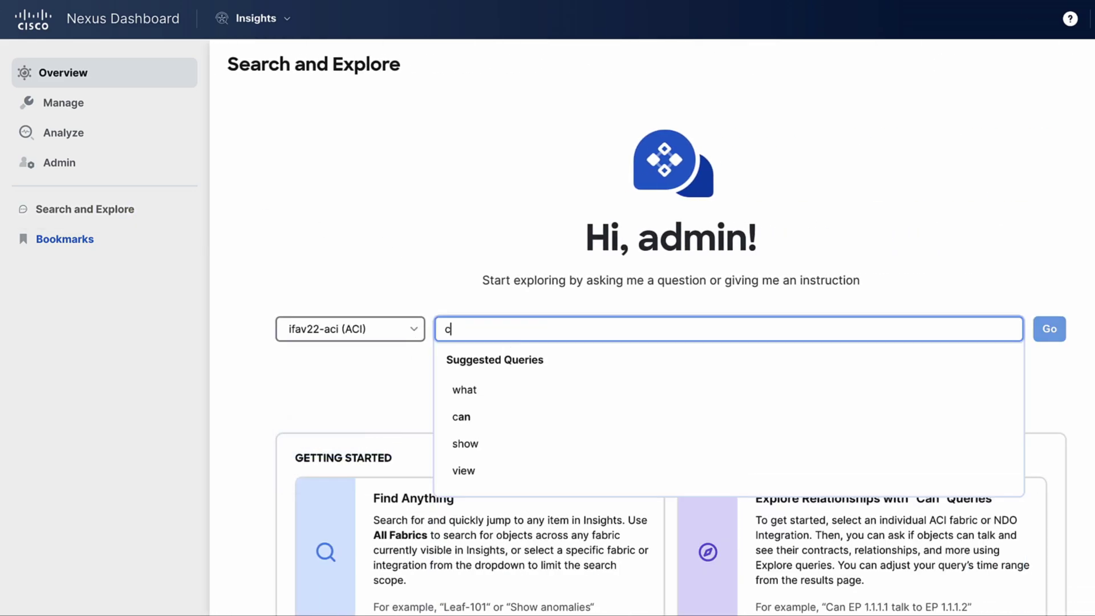
pyautogui.click(533, 387)
pyautogui.write('talk to')
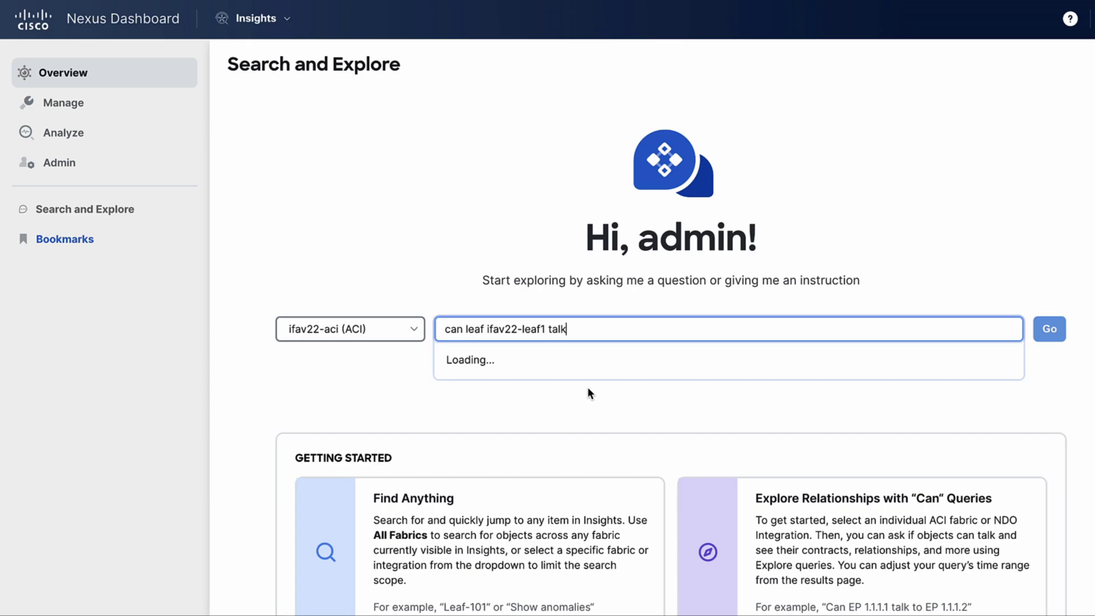
pyautogui.click(630, 390)
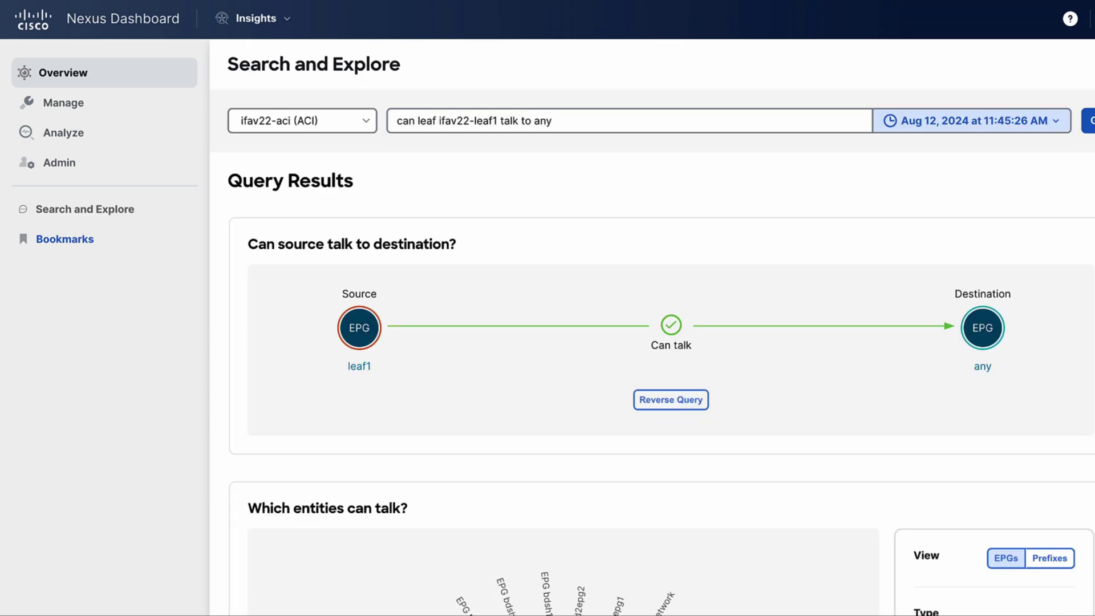
pyautogui.scroll(-5, 500, 432)
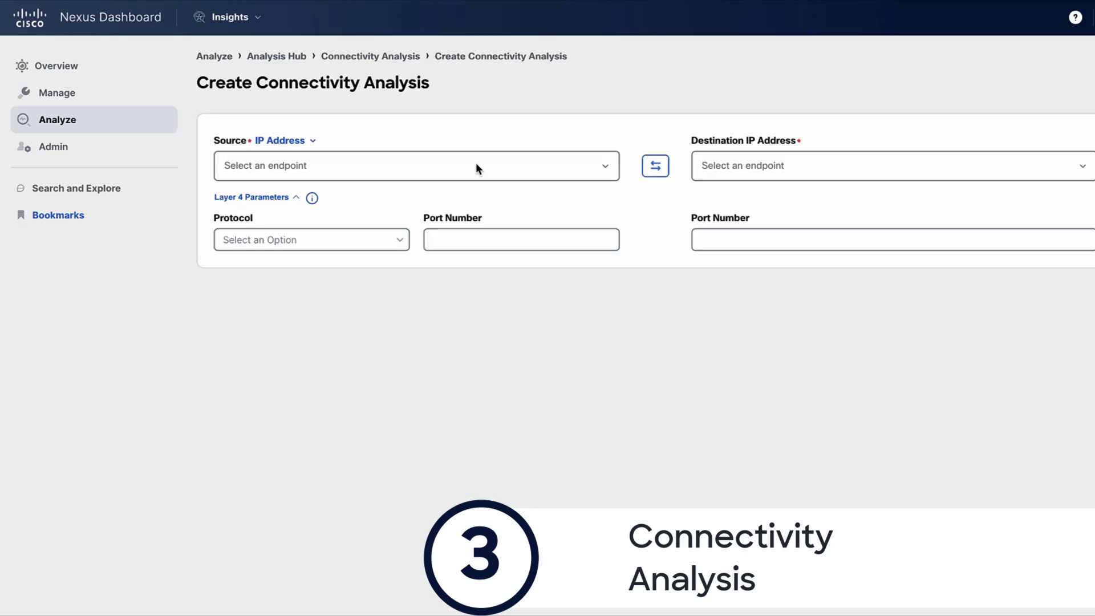
# - Run a connectivity analysis from source endpoint 179.0.0.2 to destination endpoint 180.0.0.2 in ACI2, tenant gs1, vrf1
pyautogui.click(478, 168)
pyautogui.write('179')
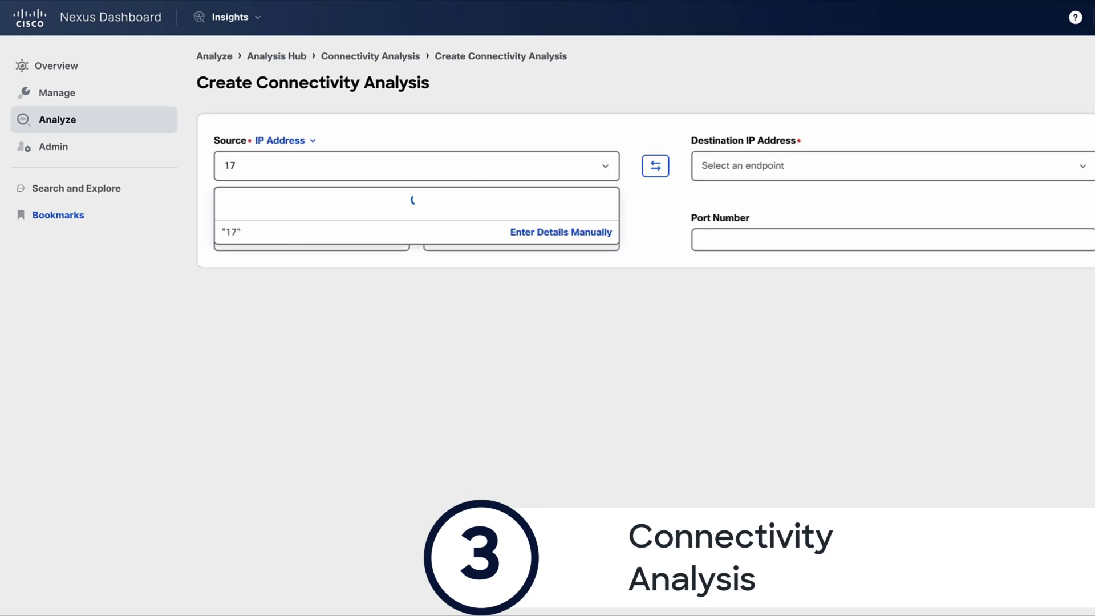
pyautogui.click(443, 196)
pyautogui.click(799, 165)
pyautogui.write('180')
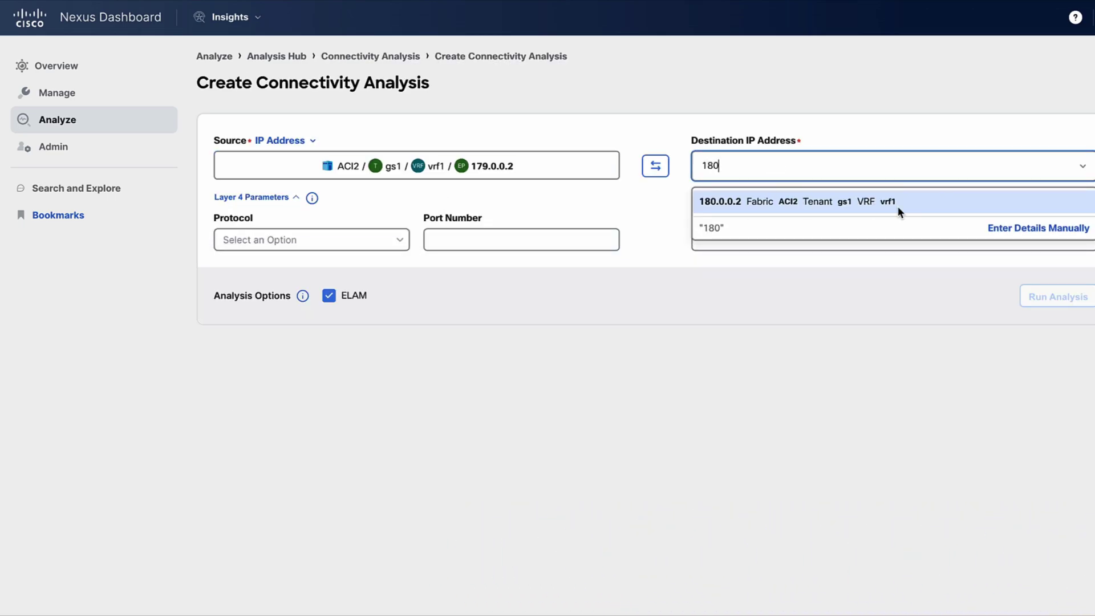
pyautogui.click(898, 204)
pyautogui.click(1058, 298)
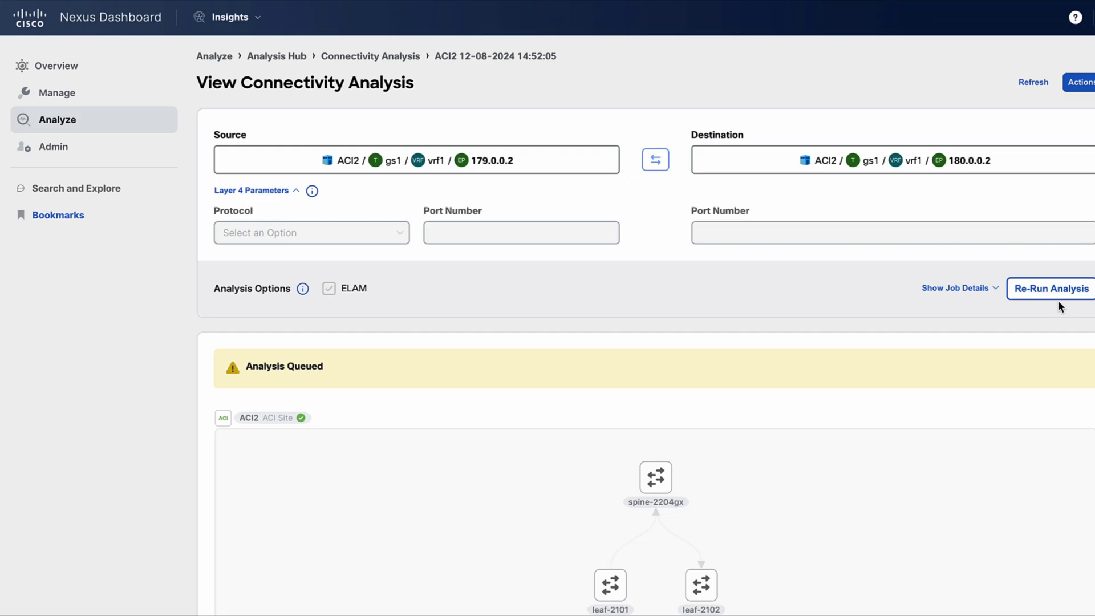
# - Inspect the connection details of leaf-2101, spine-2204gx and leaf-2102 along the analyzed path
pyautogui.scroll(-5, 1059, 300)
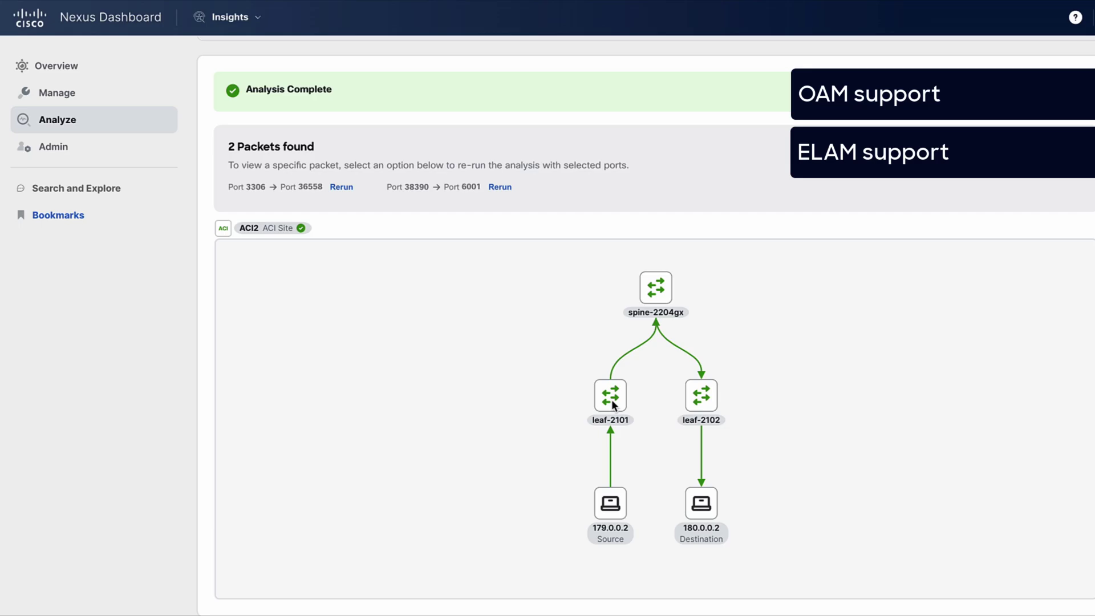
pyautogui.click(614, 406)
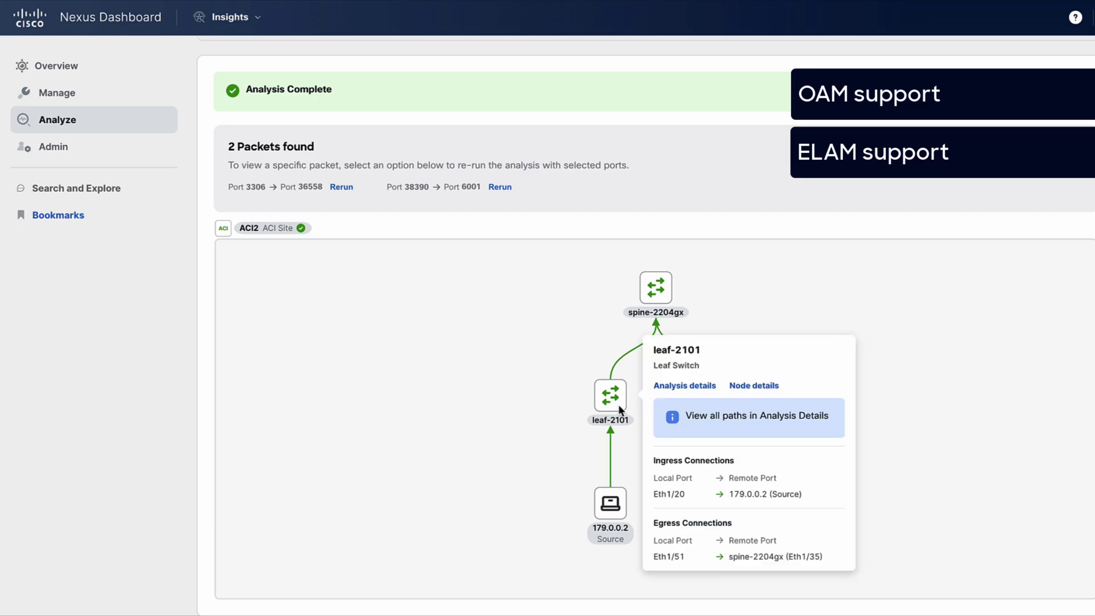
pyautogui.click(668, 301)
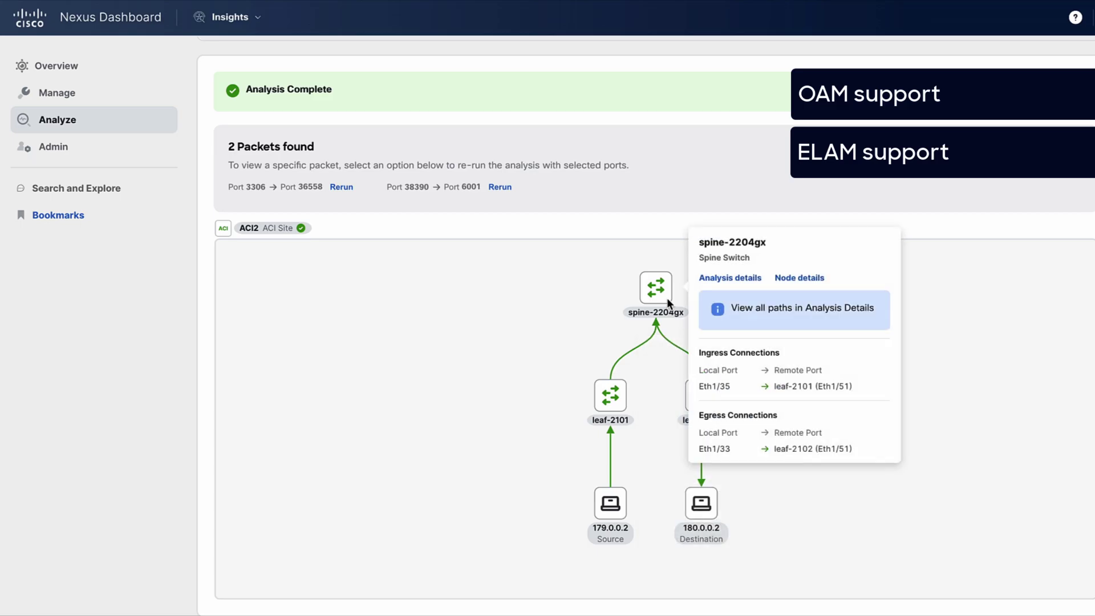
pyautogui.click(689, 401)
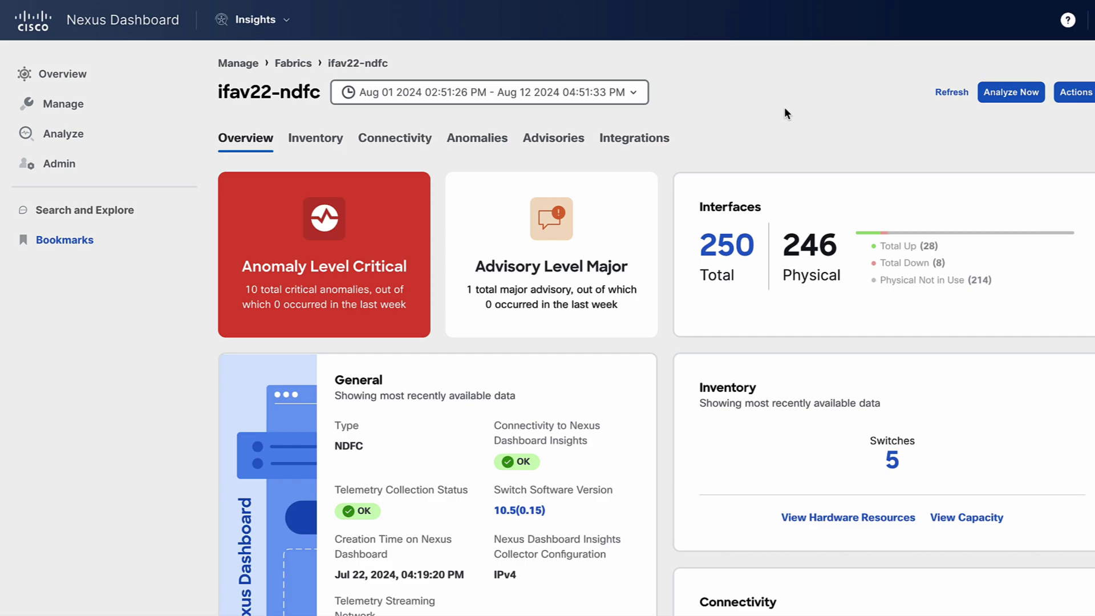
# - Open the ifav22-ndfc fabric's routes and view the node details of IPv4 route 10.3.0.1/32
pyautogui.click(407, 143)
pyautogui.click(599, 210)
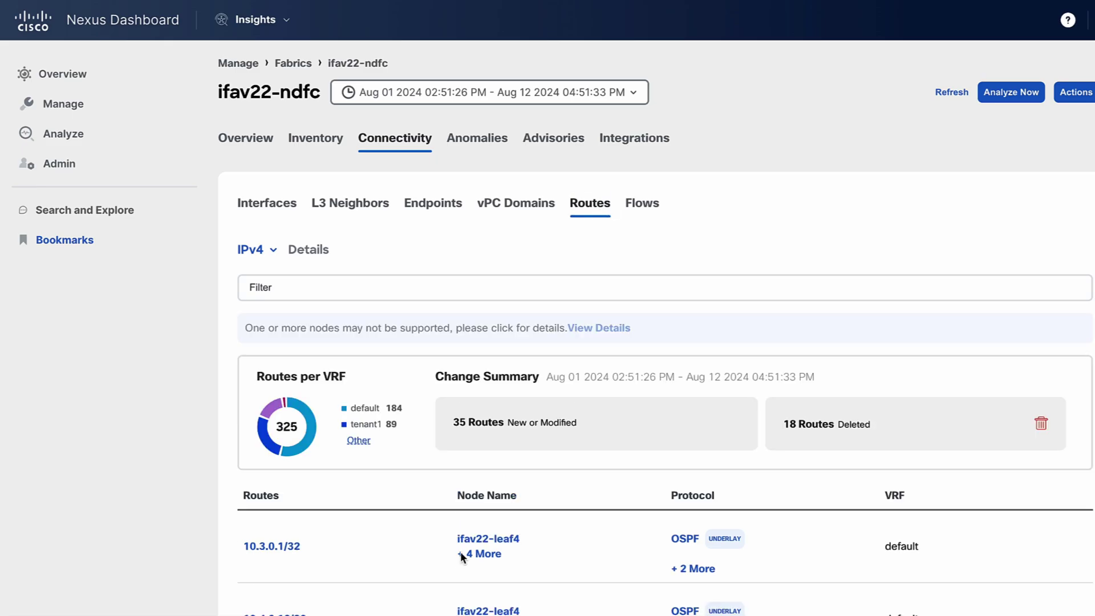
pyautogui.click(461, 554)
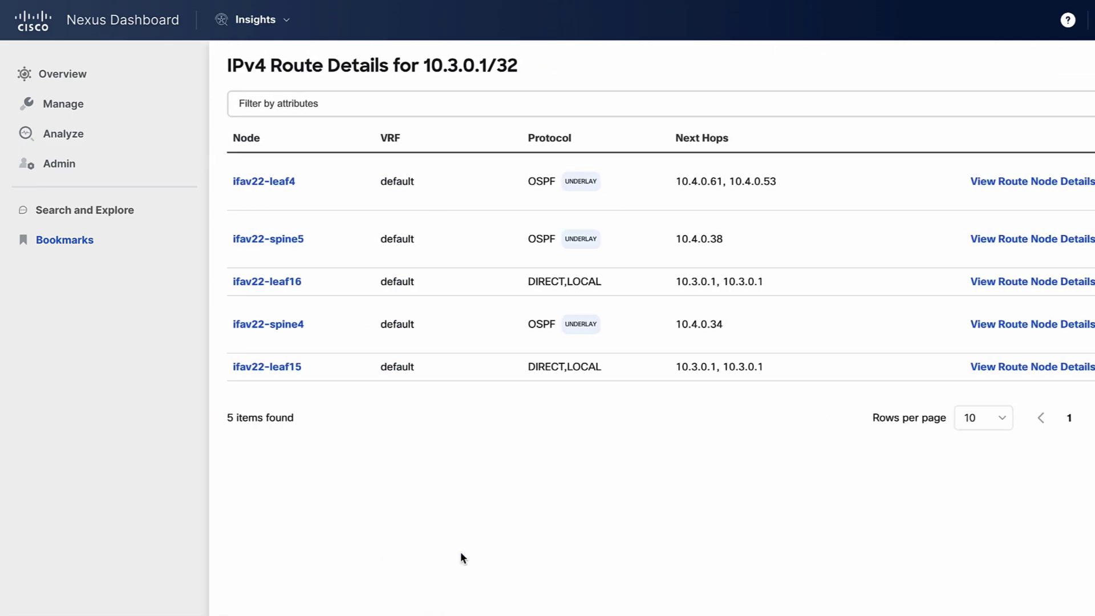
pyautogui.press('Escape')
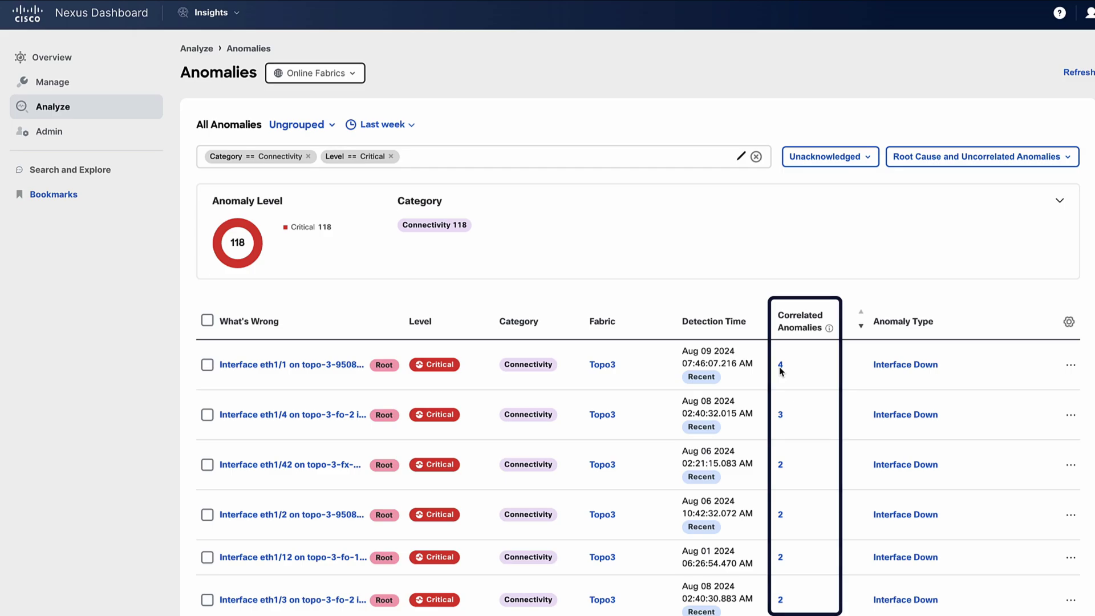
# - Open the correlated anomalies of the critical interface eth1/1 anomaly in Topo3 and inspect its correlation graph
pyautogui.click(781, 367)
pyautogui.scroll(-5, 781, 330)
pyautogui.moveTo(655, 247)
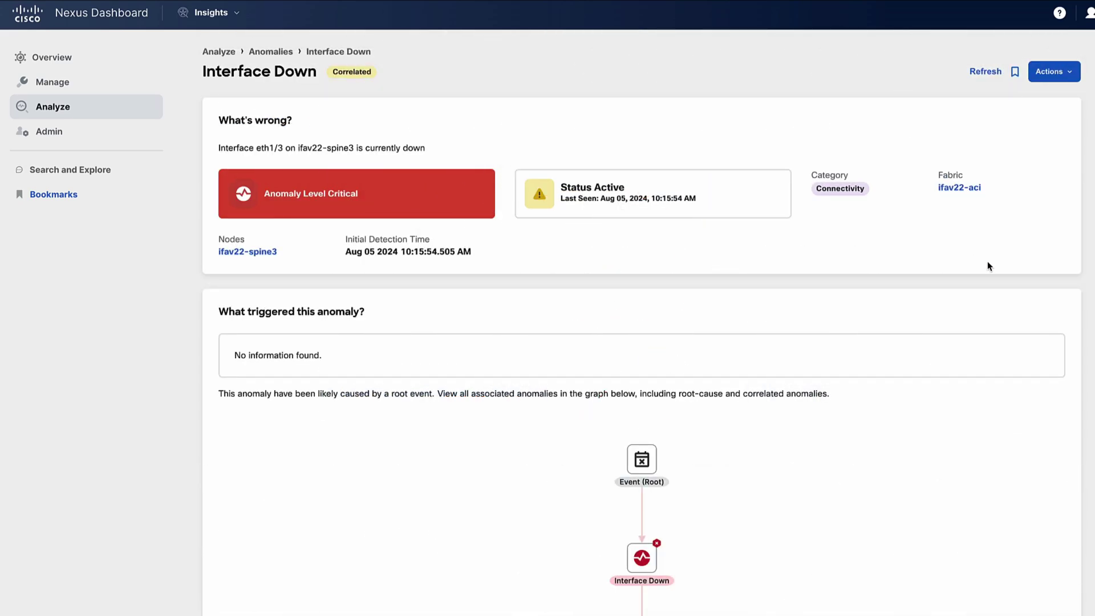
# - Examine the root event and the Interface Down node in the trigger graph of the ifav22-spine3 anomaly
pyautogui.scroll(-1, 989, 266)
pyautogui.moveTo(645, 390)
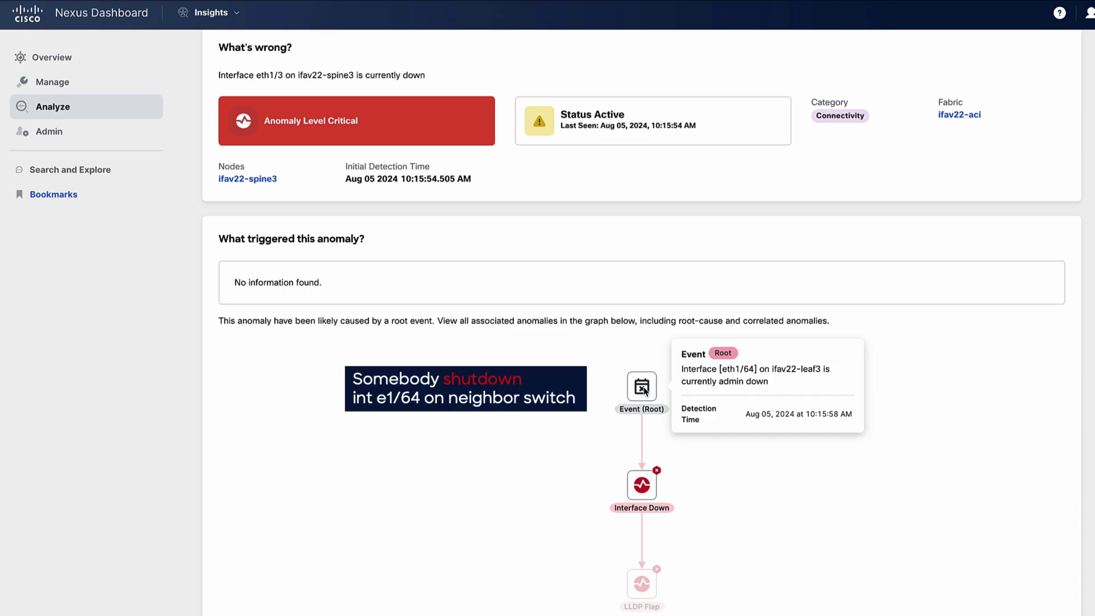
pyautogui.moveTo(646, 486)
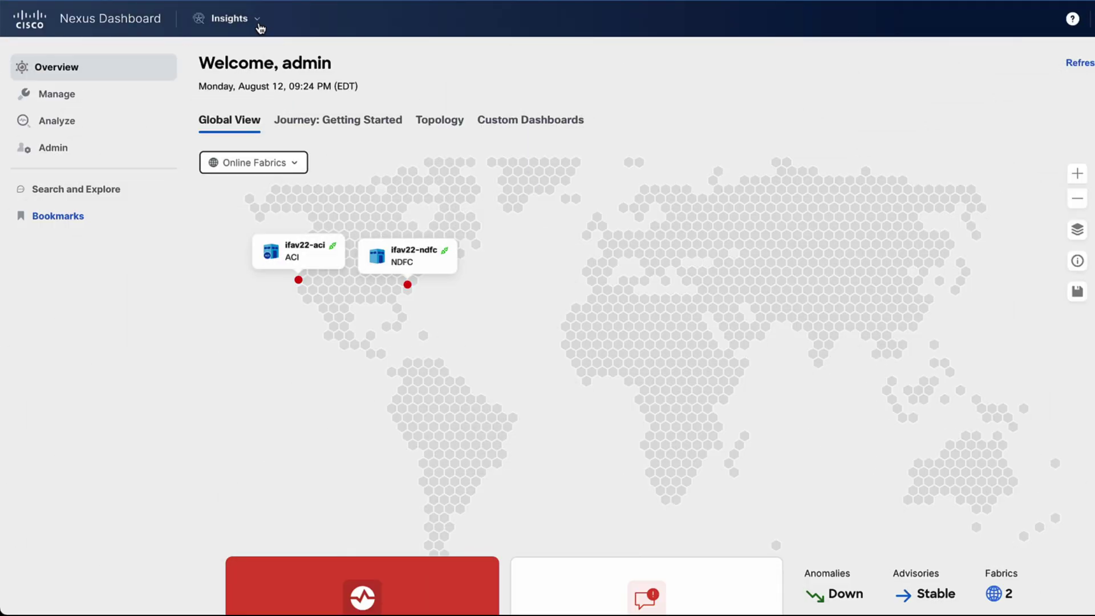
# - Open the Getting Started journey and display What's New in Insights
pyautogui.click(258, 21)
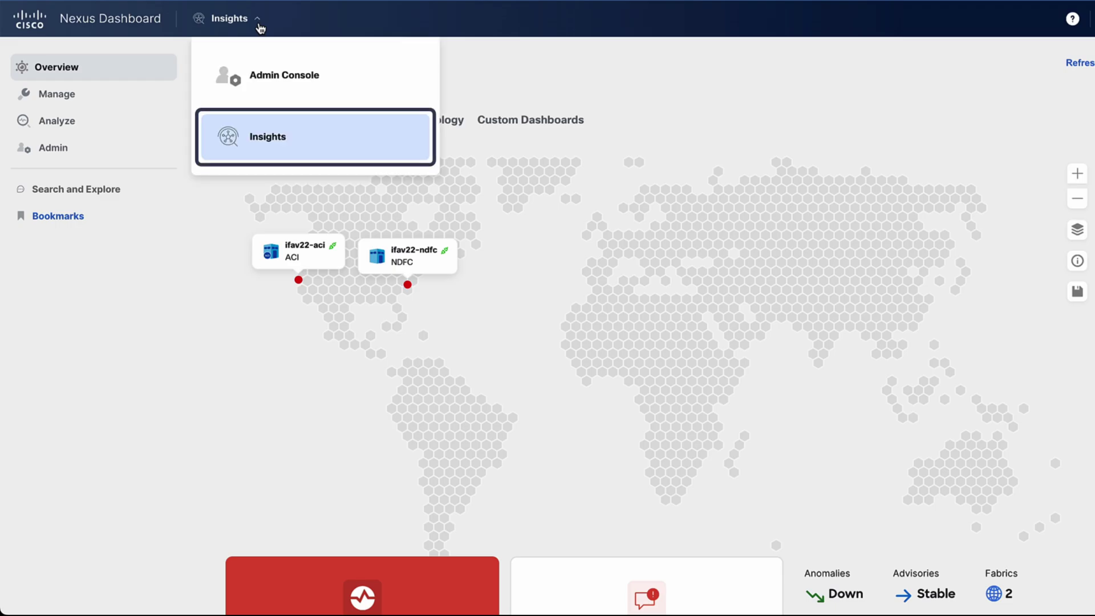
pyautogui.click(392, 130)
pyautogui.click(391, 130)
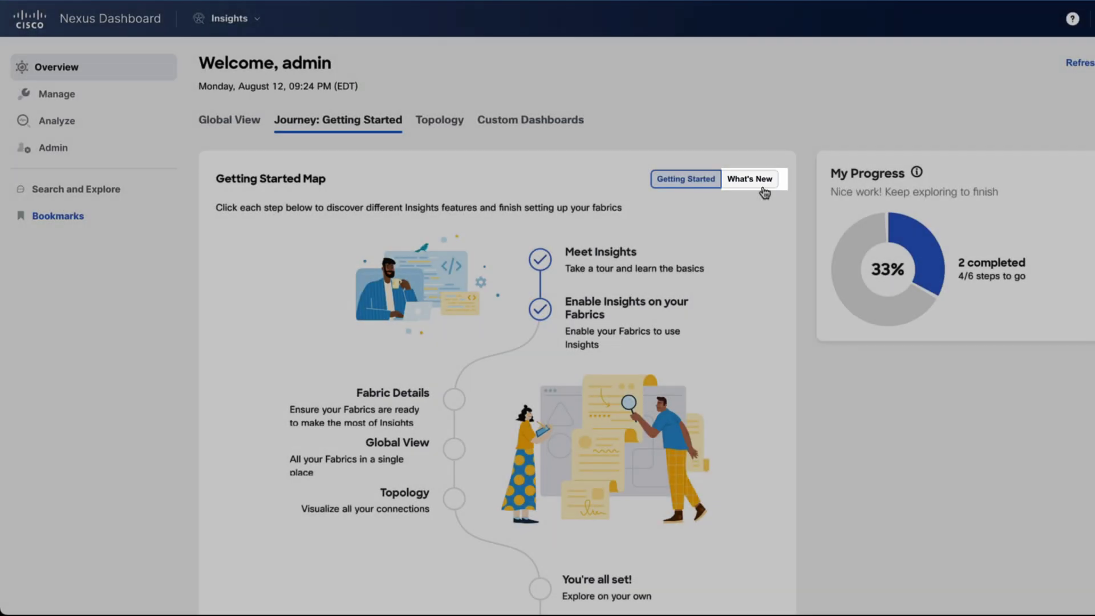
pyautogui.click(763, 190)
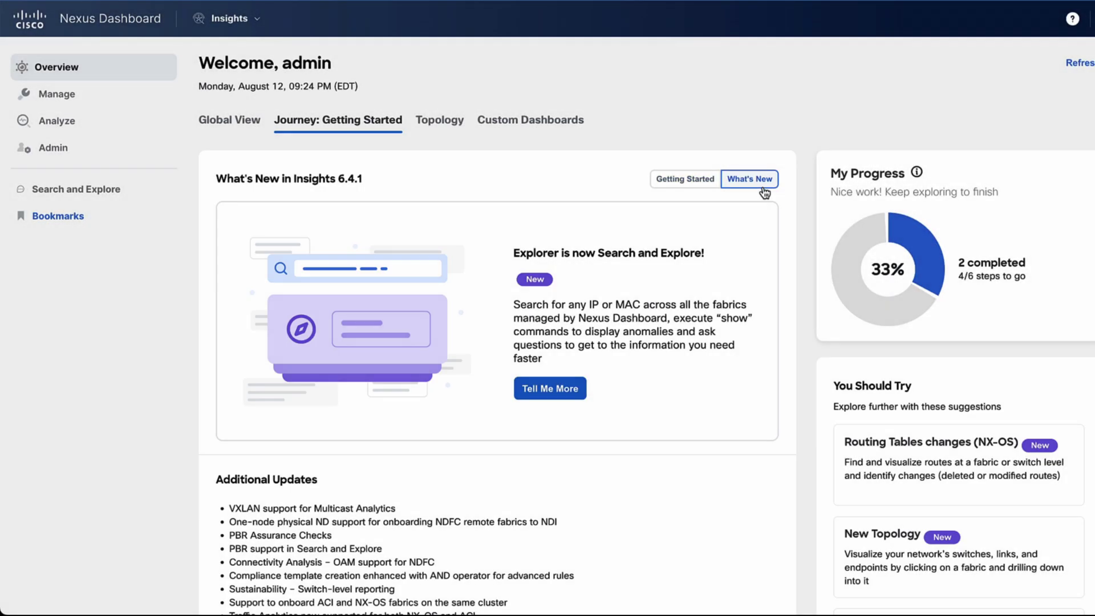